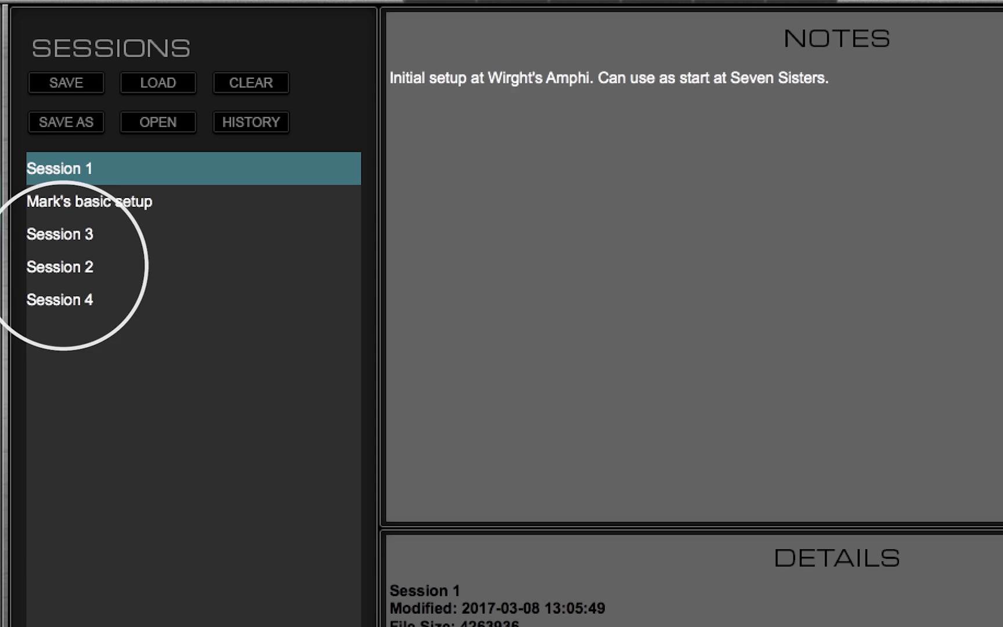
Select Session 2 in the saved sessions list and load it.
left_click(67, 266)
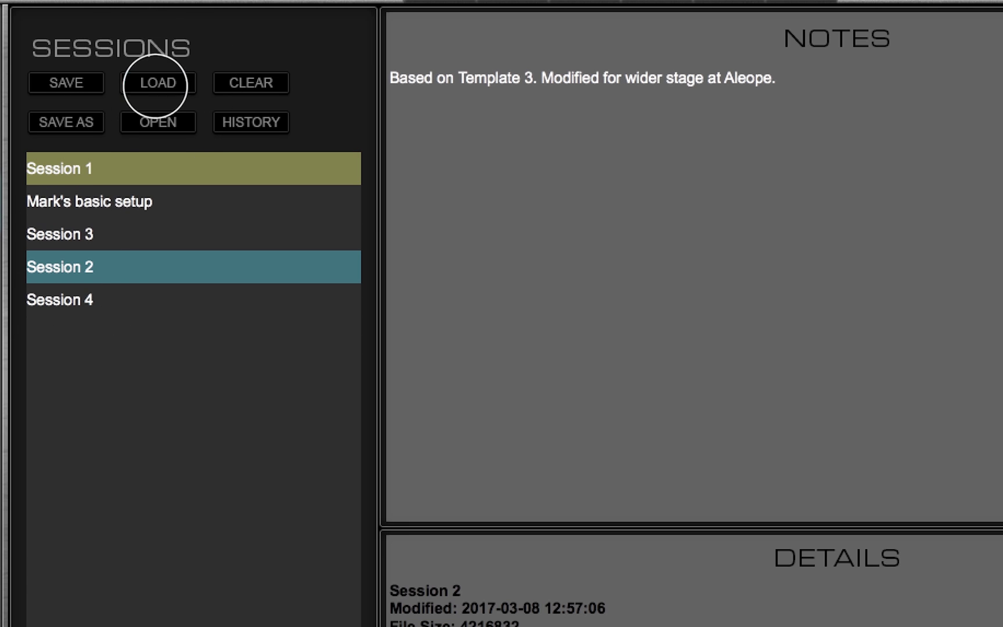
left_click(158, 83)
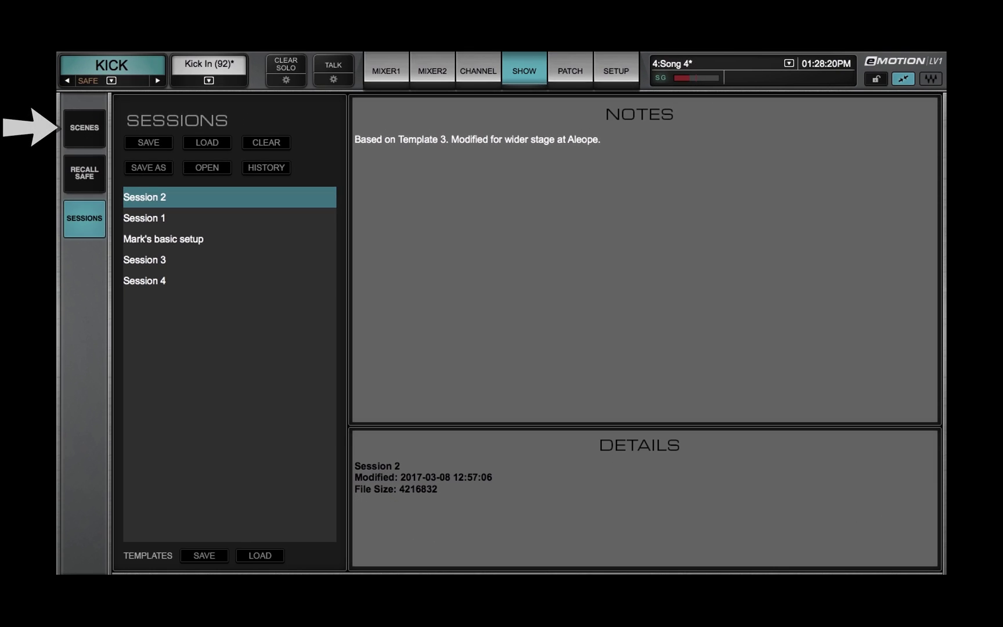
Switch to the Scenes page listing Song 1 through Song 5.
left_click(85, 128)
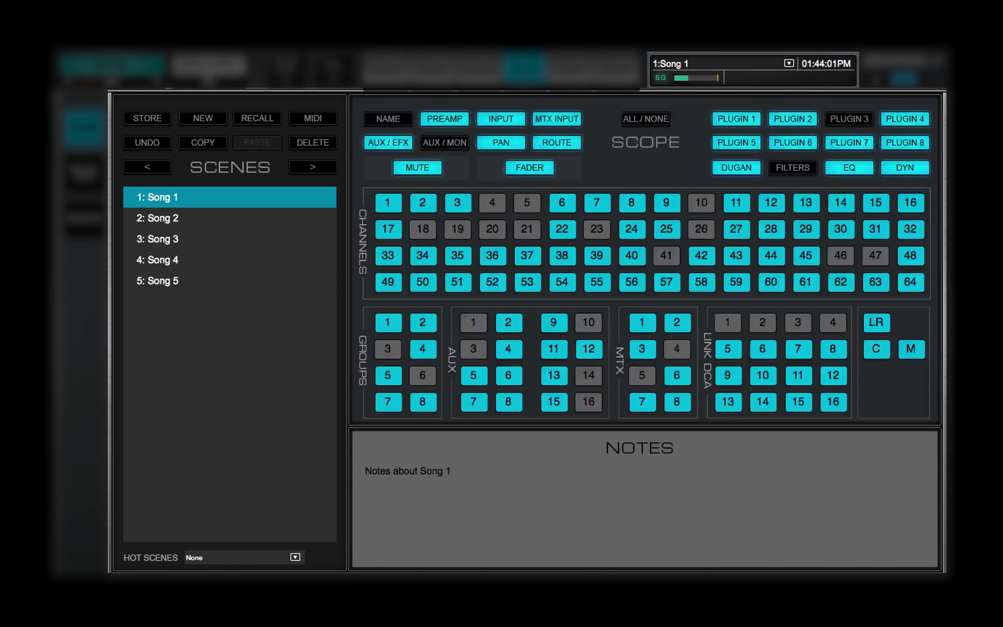
Recall Song 2 as the current scene, then preview Song 1's scope and notes.
left_click(156, 219)
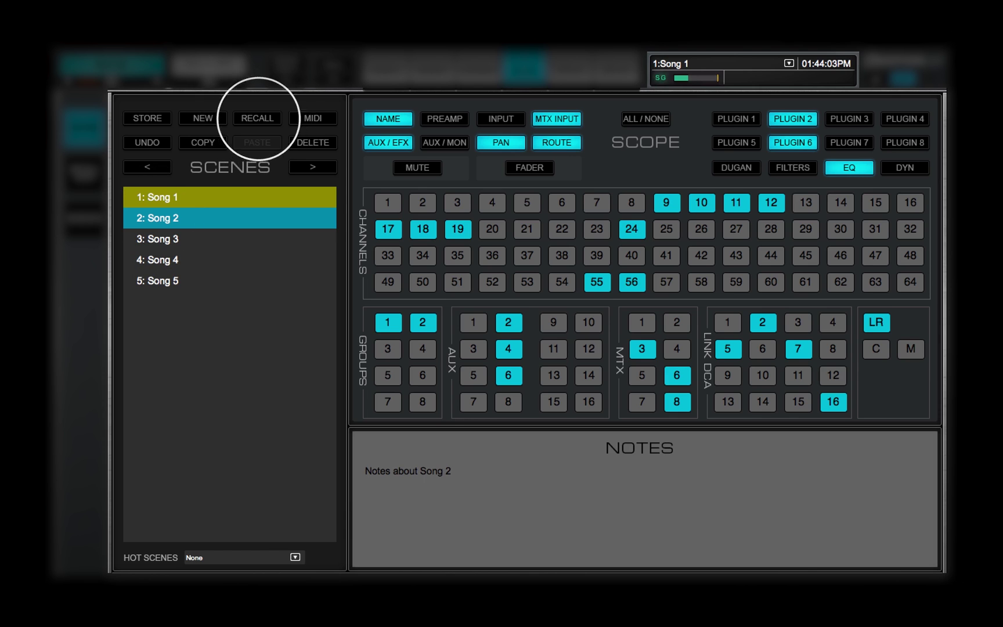
left_click(257, 118)
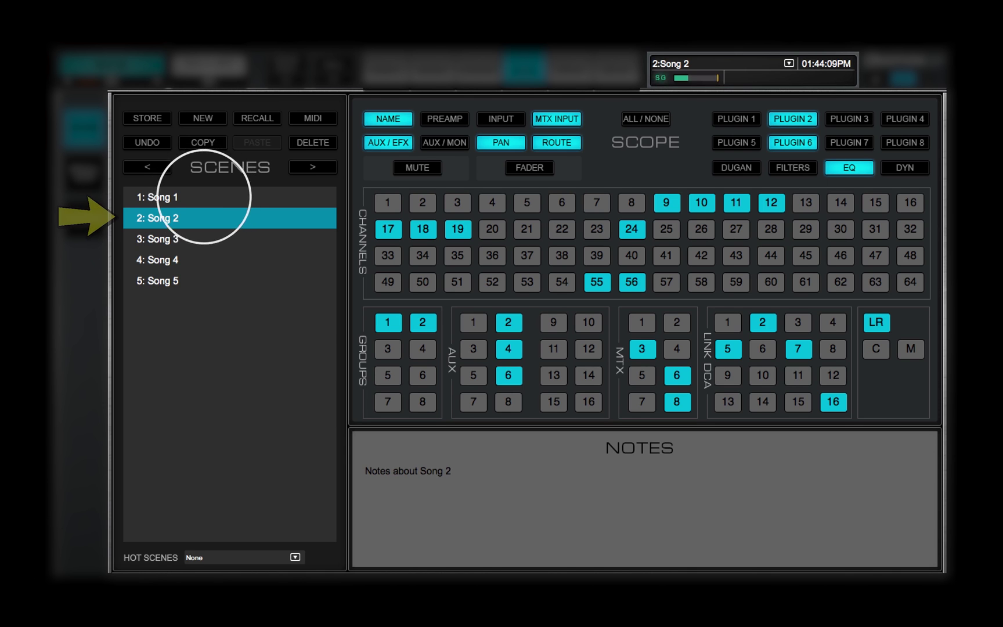
left_click(185, 196)
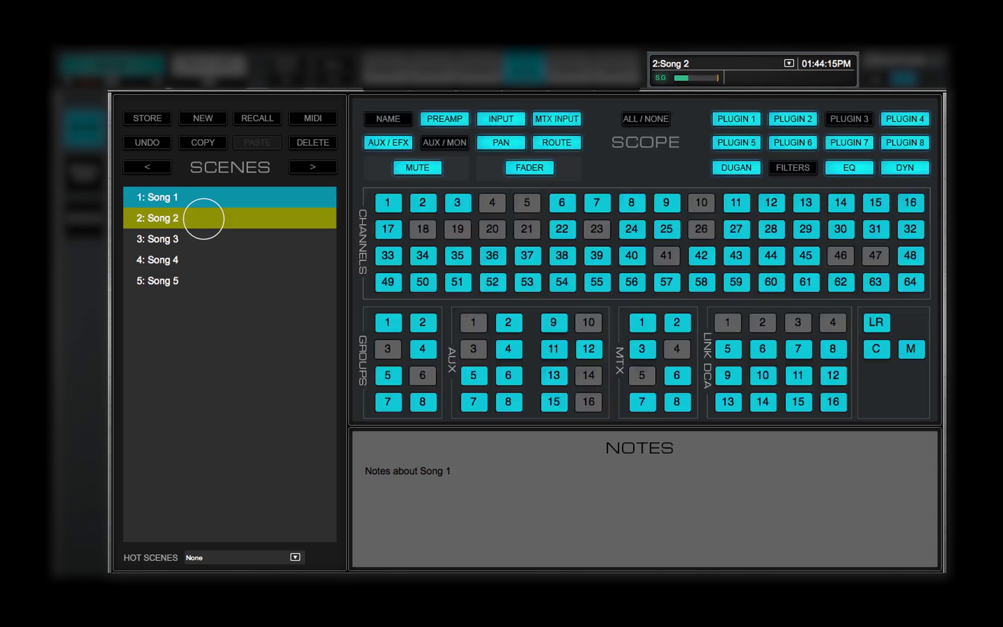
Select Song 1 as the store target and bring up the Store prompt.
left_click(204, 218)
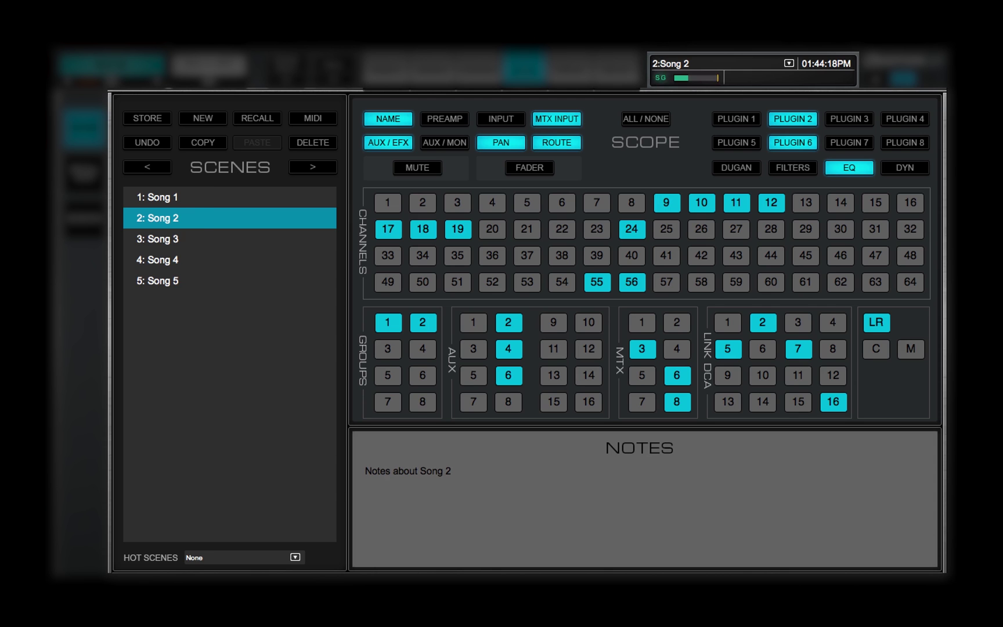
left_click(161, 198)
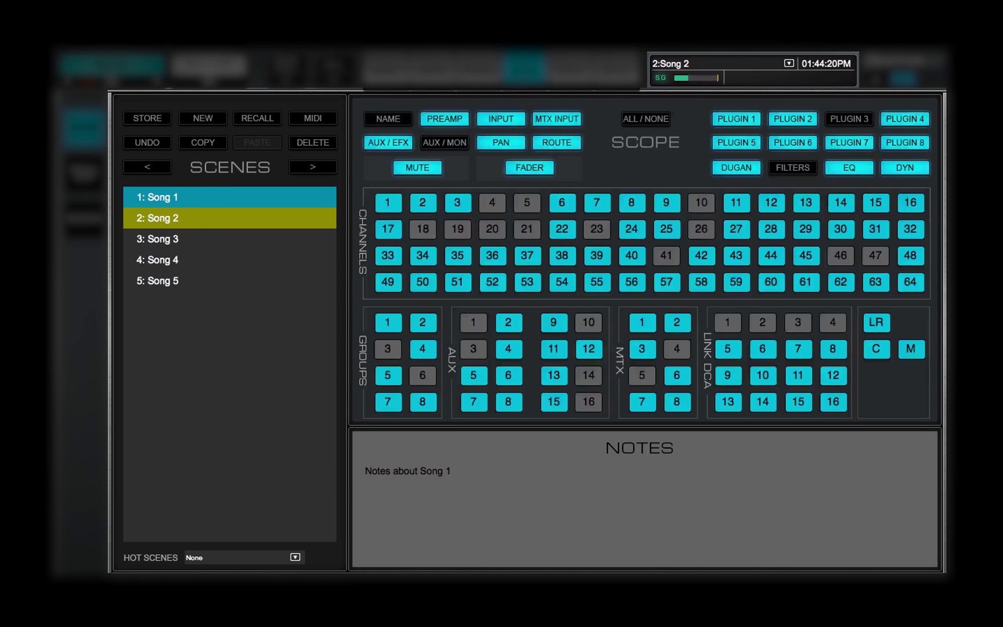
left_click(147, 117)
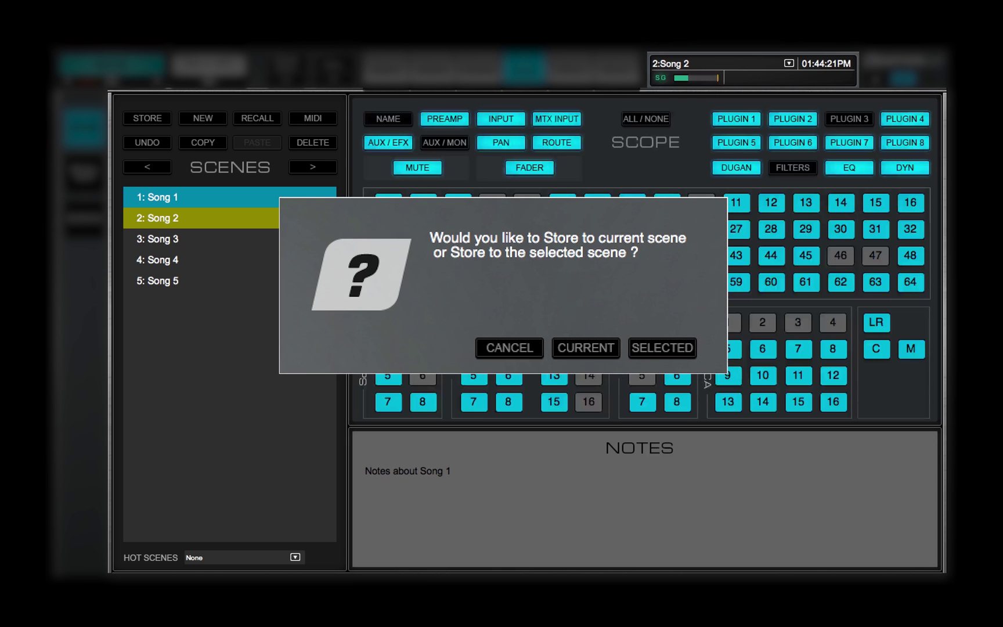
Store the mix to the current scene Song 2, then to the selected scene Song 1.
left_click(585, 348)
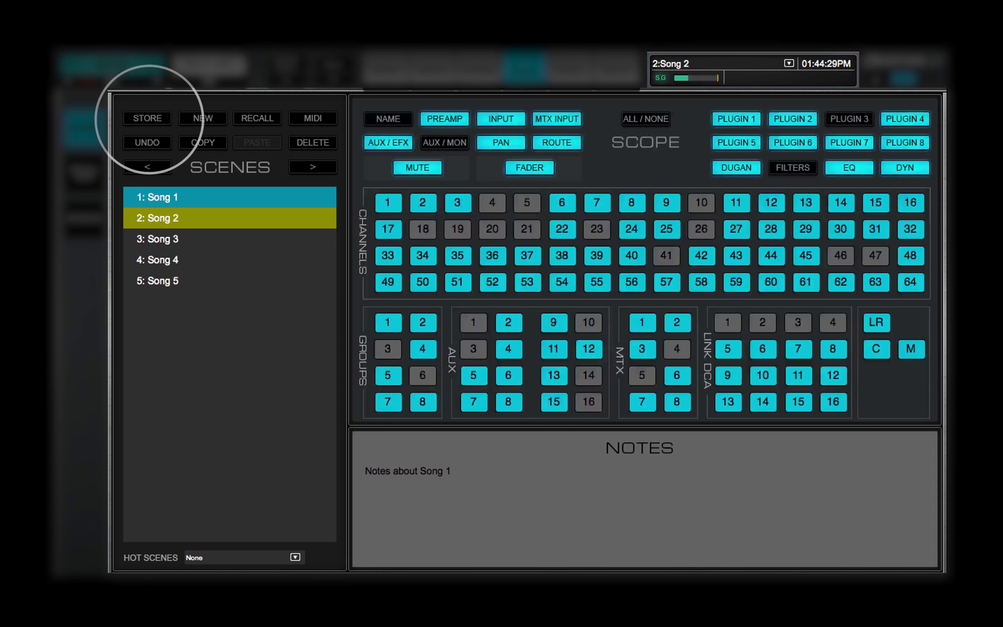
left_click(148, 118)
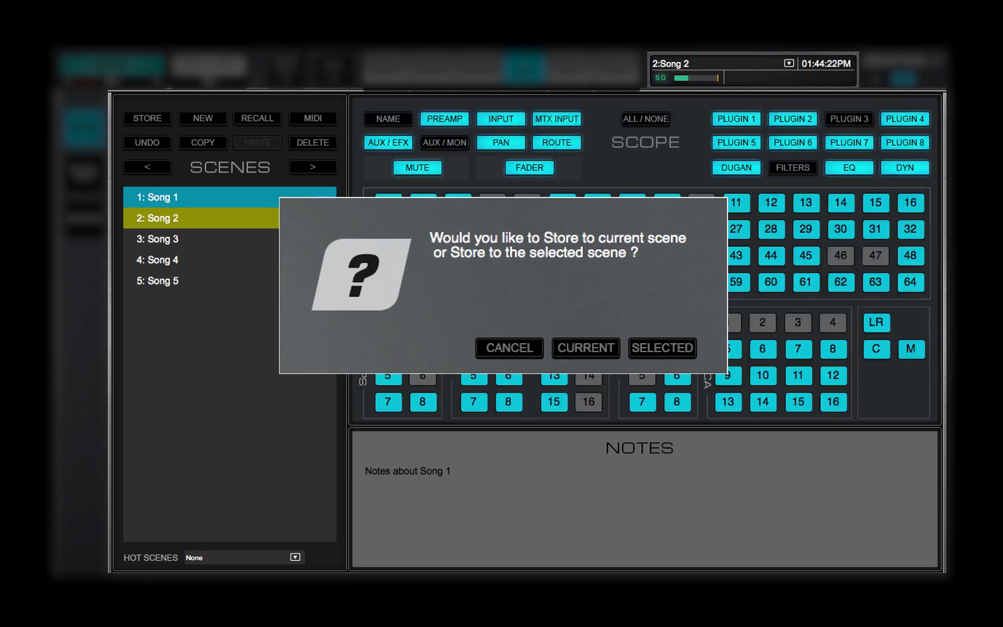
left_click(662, 347)
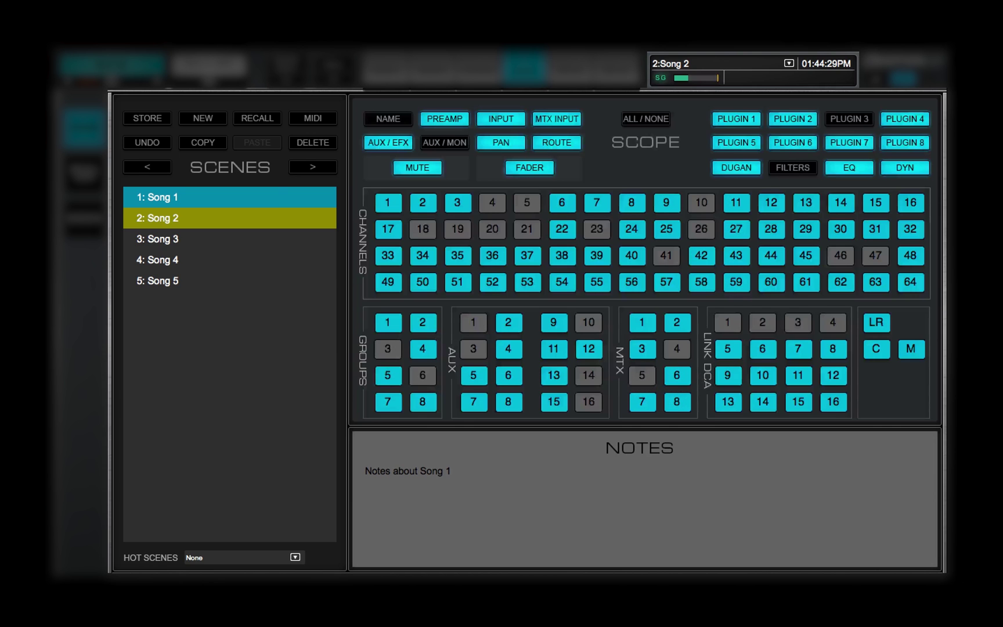
Create a new scene 'Song 2 rev' after Song 2, then recall Song 4.
left_click(161, 219)
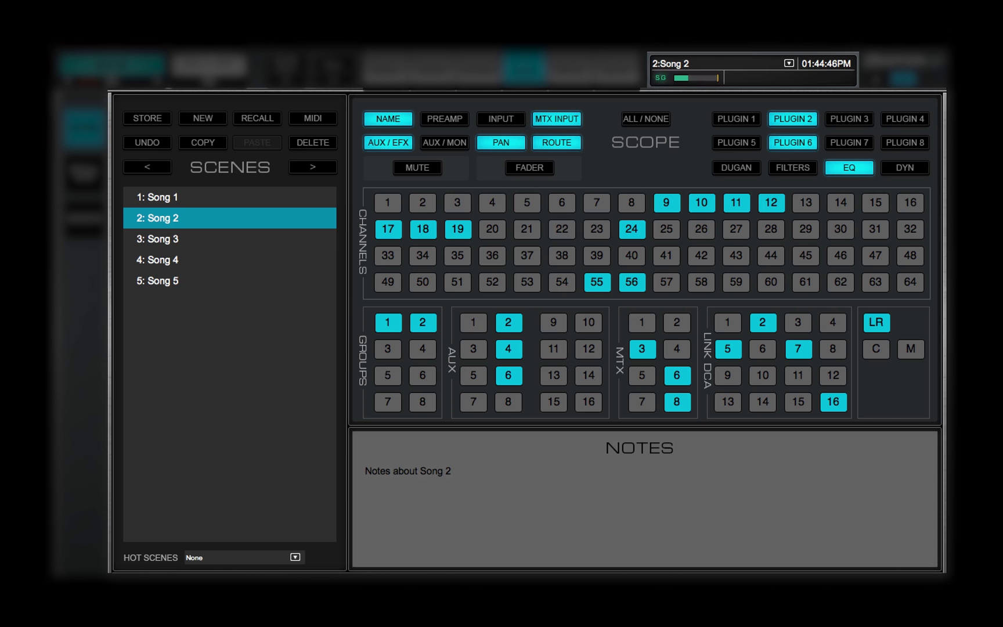
left_click(203, 117)
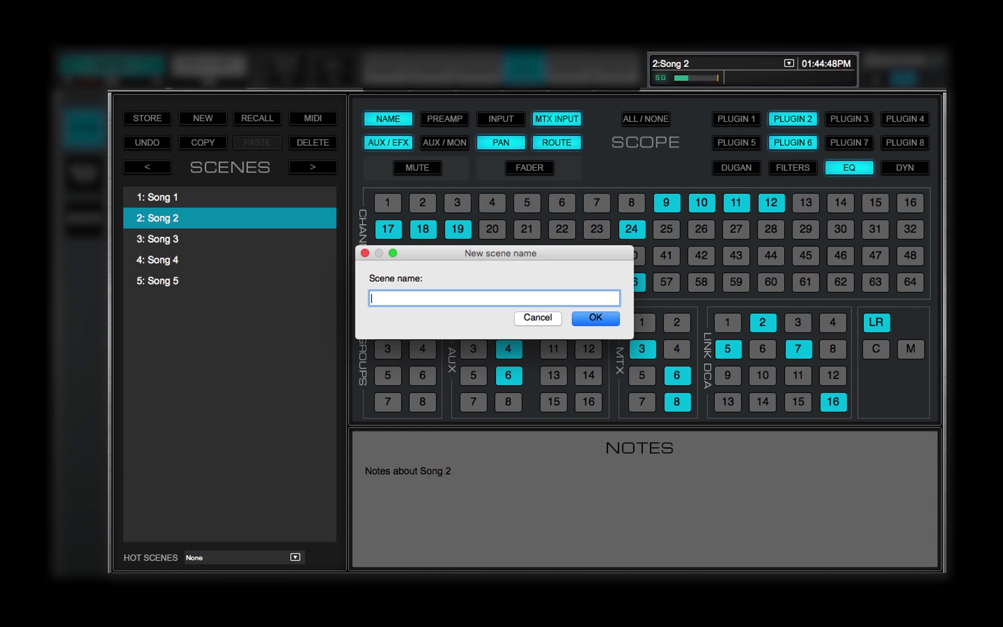
type("Song 2 rev")
key("Return")
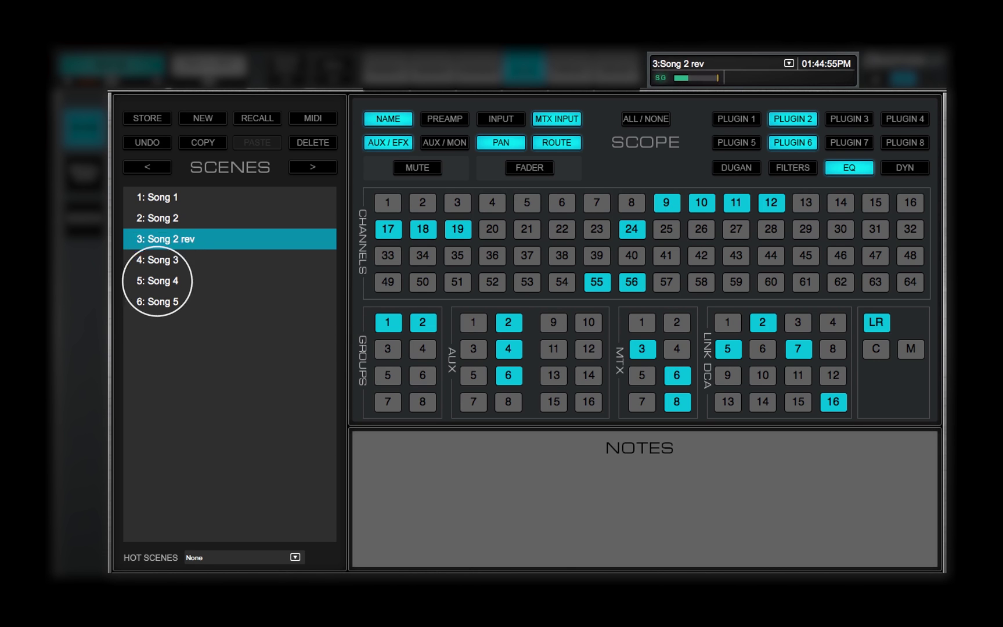
left_click(152, 282)
left_click(257, 118)
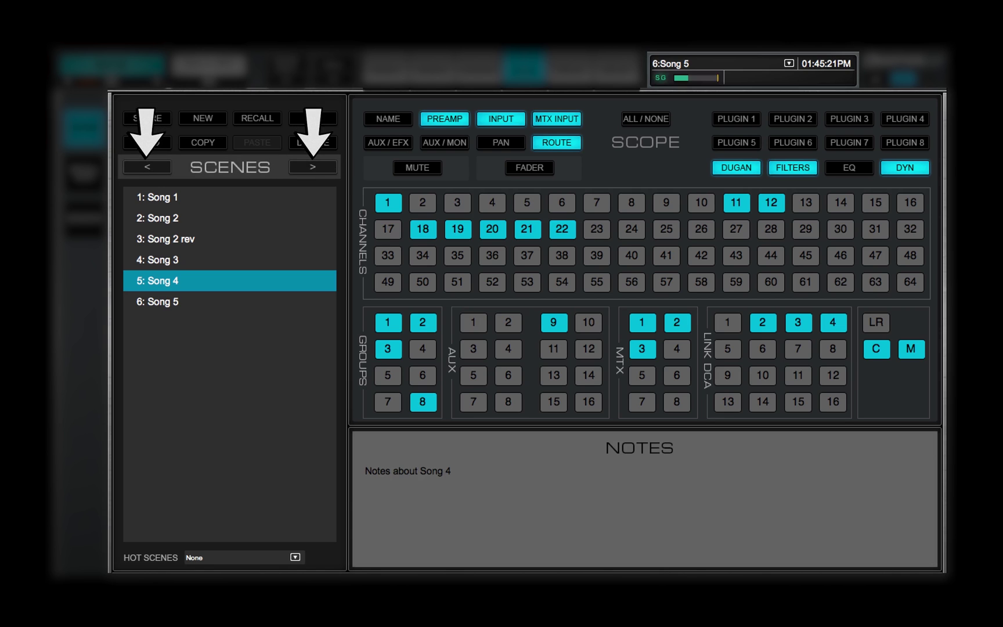
Step through the scenes to Song 2 rev and move it below Song 4.
left_click(313, 167)
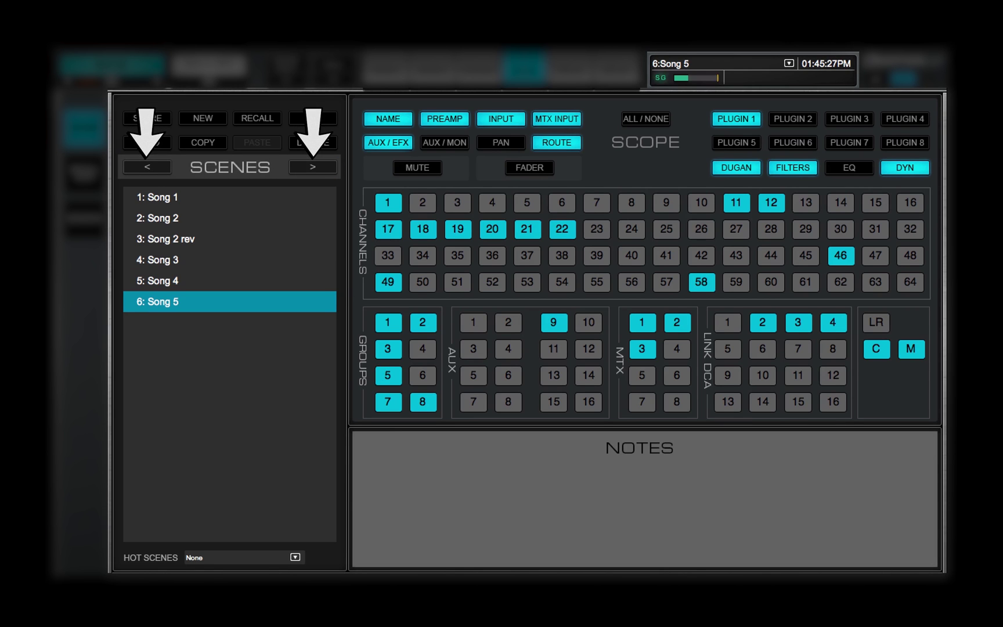
left_click(147, 167)
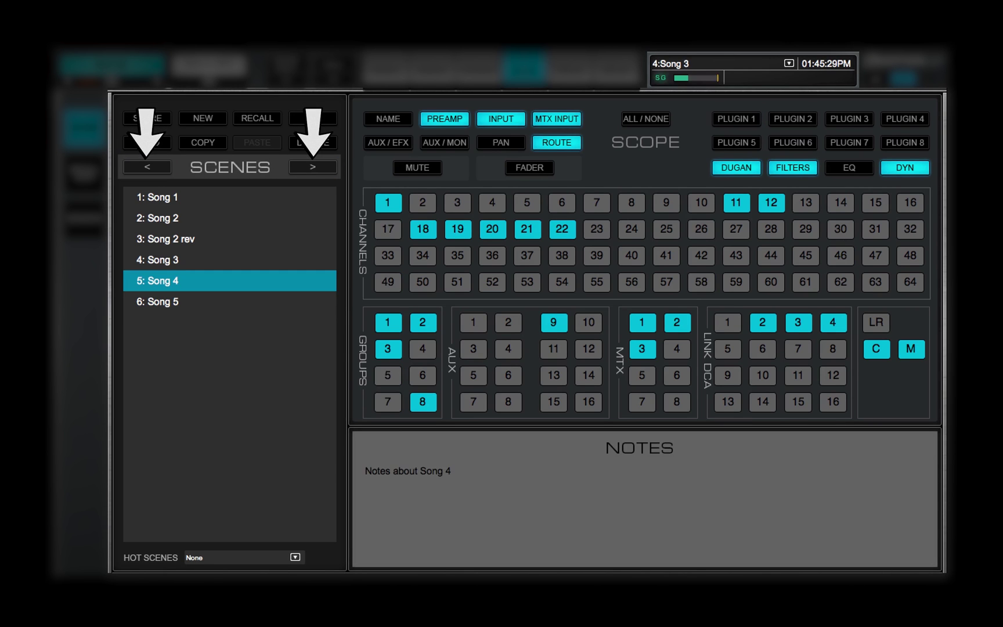
left_click(147, 167)
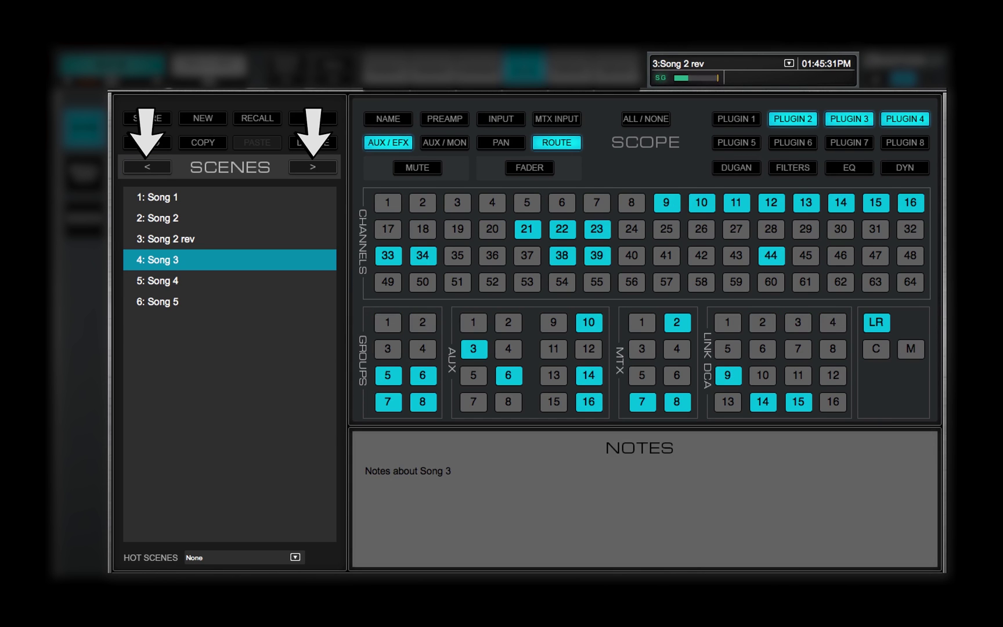
left_click(147, 167)
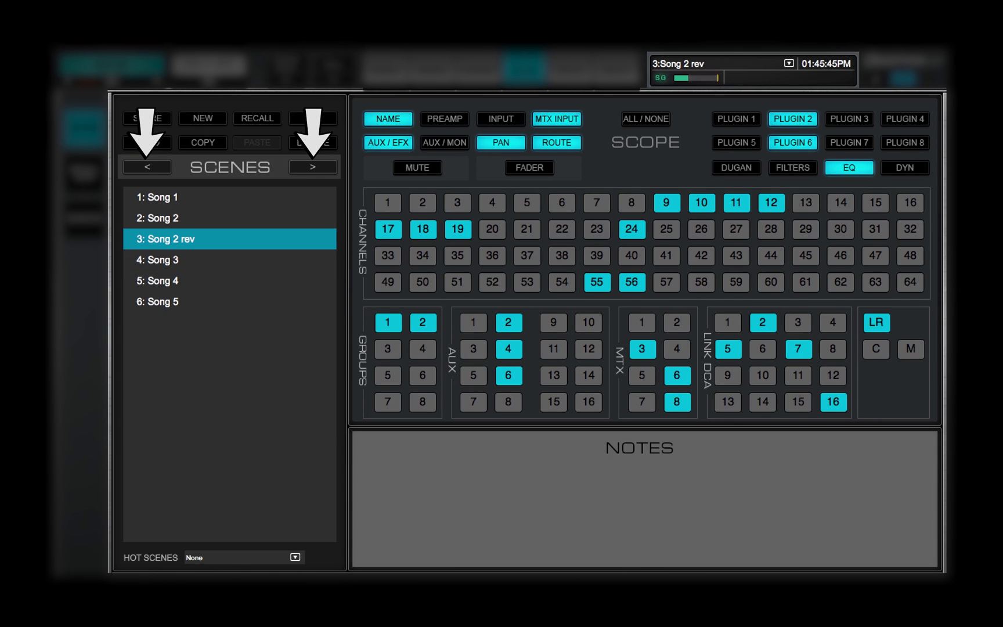
left_click(185, 237)
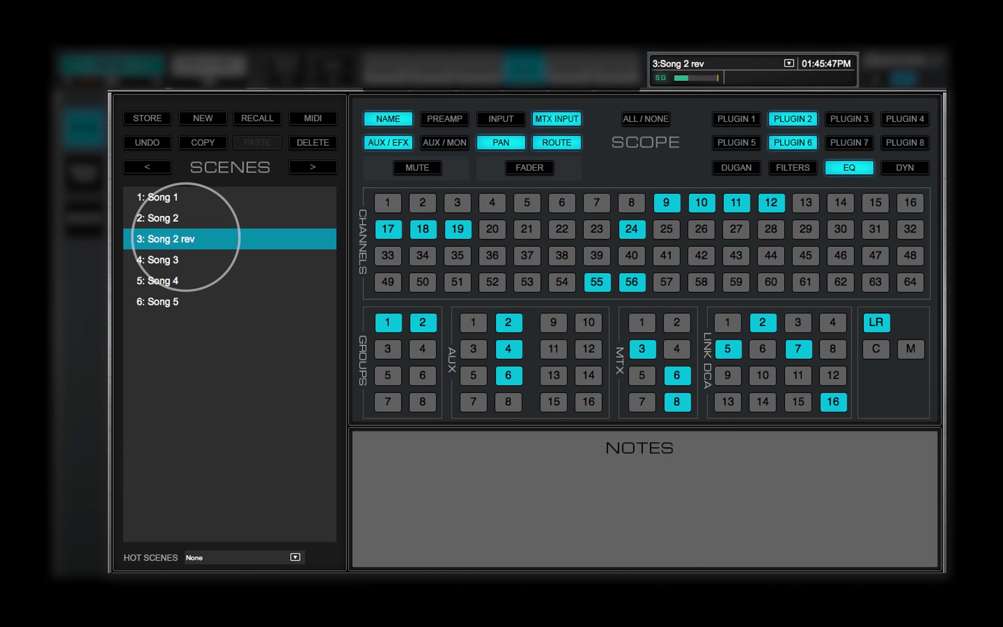
left_click_drag(186, 237, 185, 282)
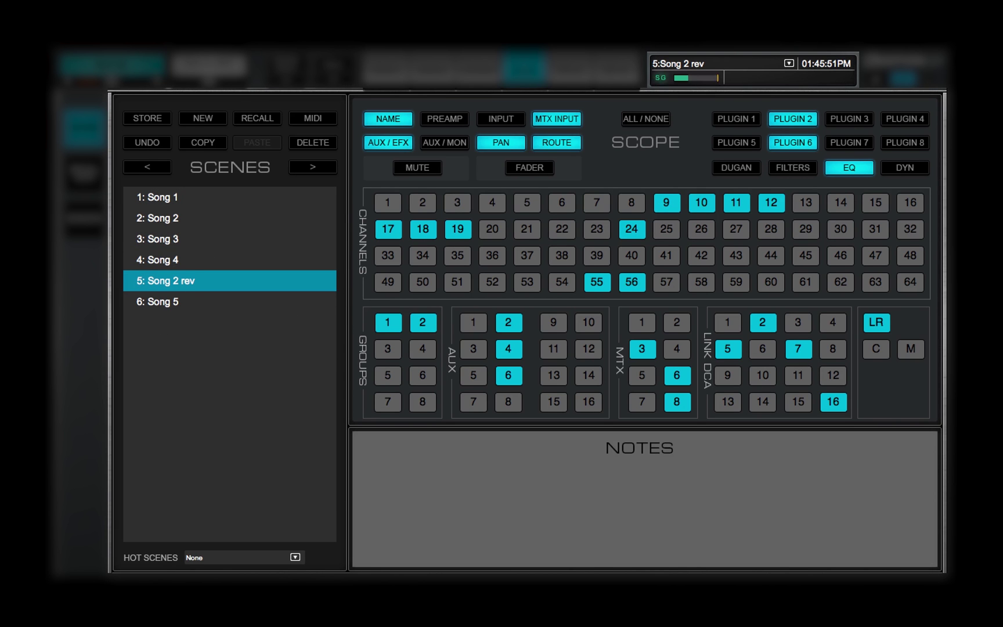
Copy the Song 2 rev scene and paste the copy above Song 3.
left_click(202, 142)
left_click_drag(229, 196, 229, 218)
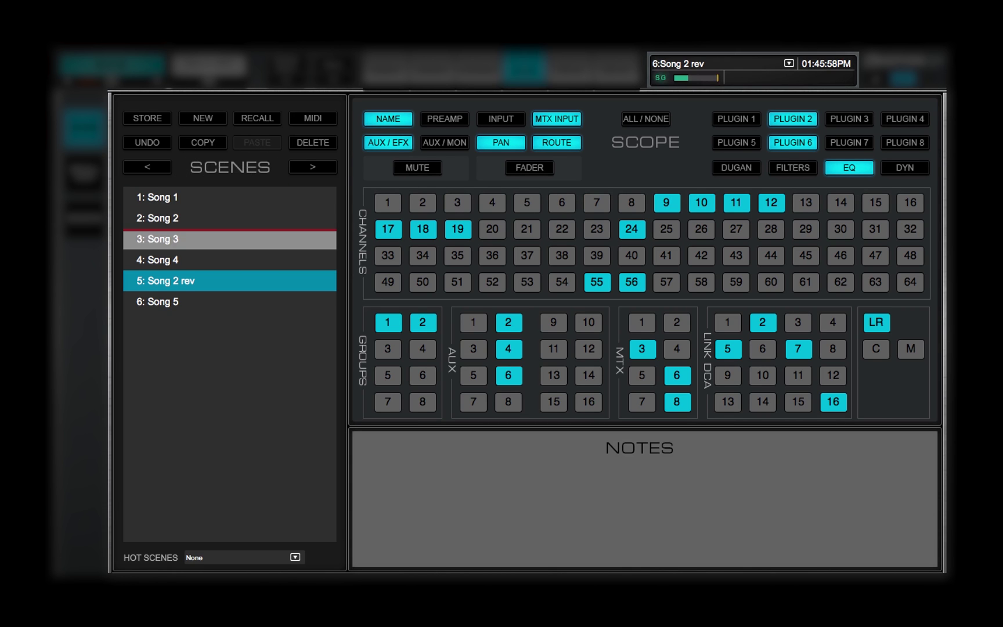
left_click(225, 235)
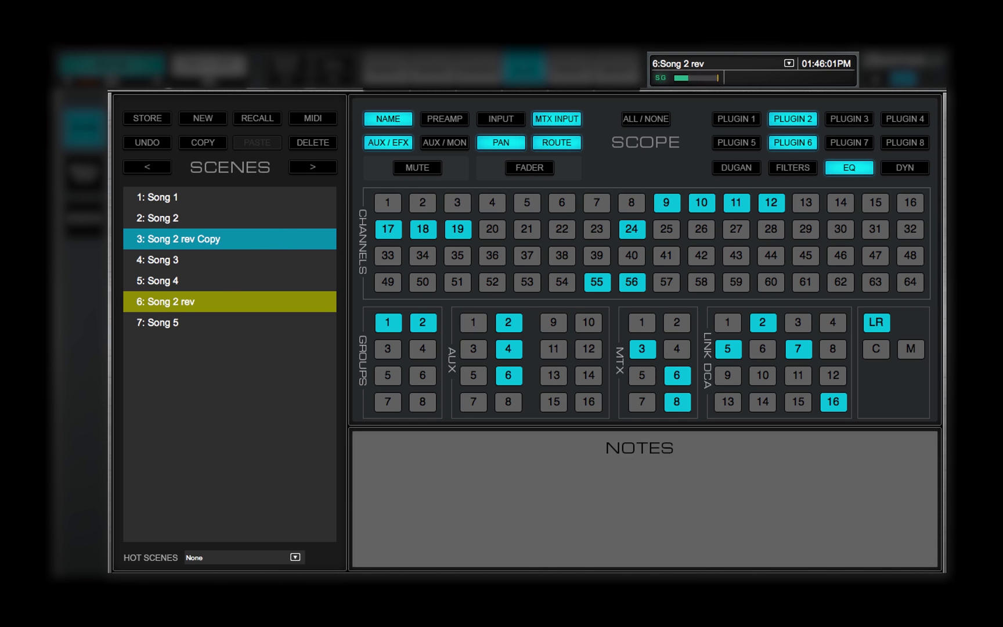
Rename the copied scene from 'Song 2 rev Copy' to 'Song 2 new'.
double_click(204, 239)
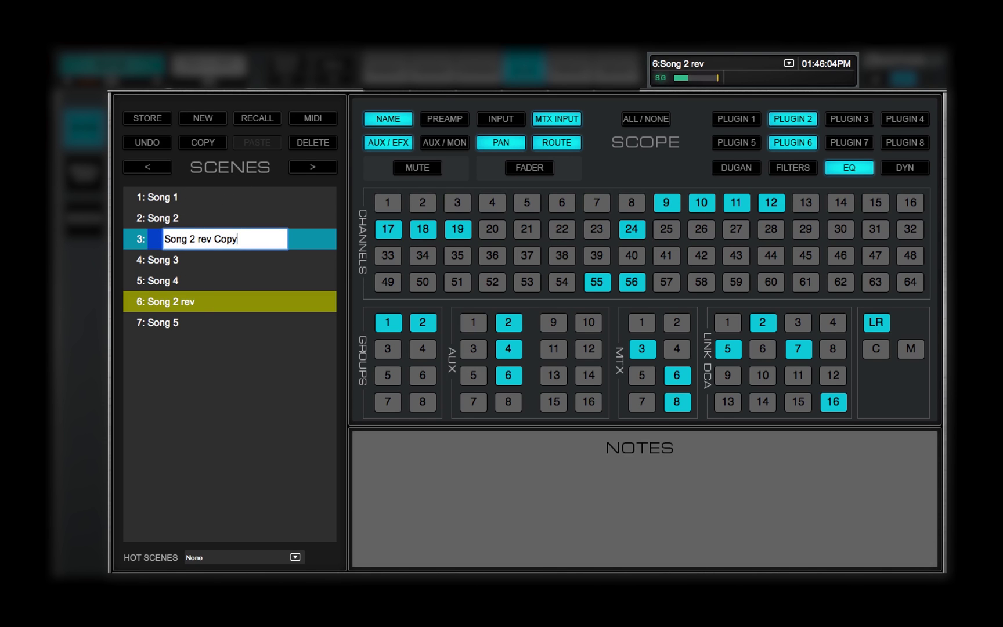
key("BackSpace")
key("BackSpace")
key("BackSpace")
key("BackSpace")
key("BackSpace")
key("BackSpace")
key("BackSpace")
key("BackSpace")
type("new")
key("Return")
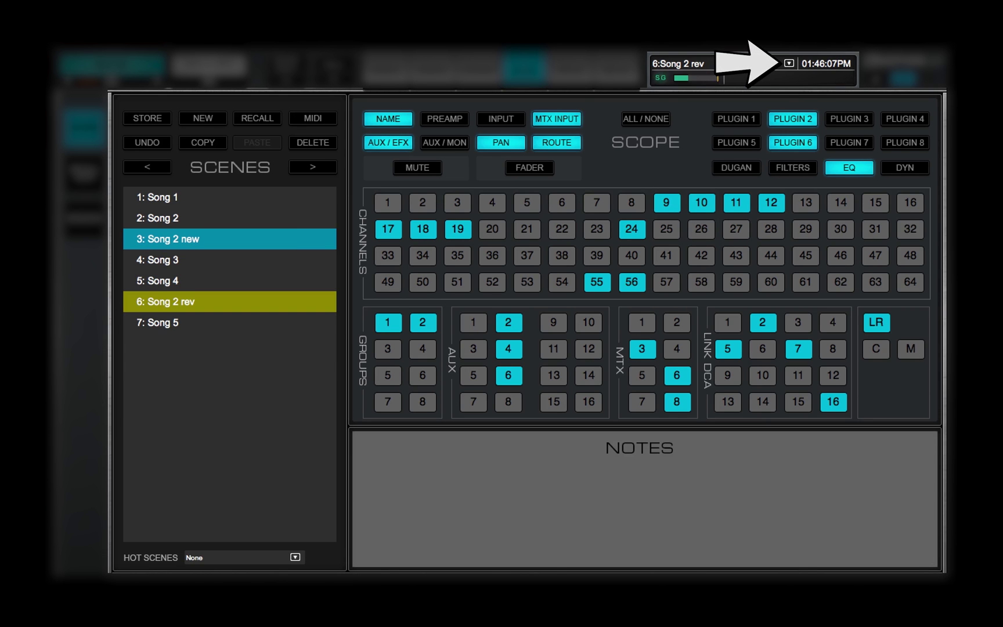
Start storing a new scene from the scene dropdown, then cancel it.
left_click(789, 63)
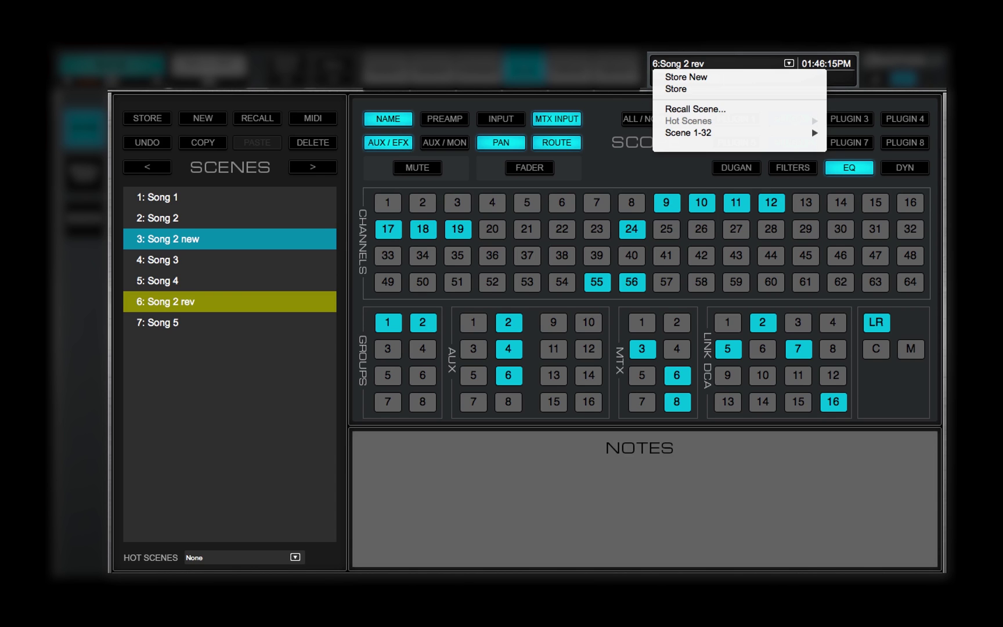
left_click(686, 77)
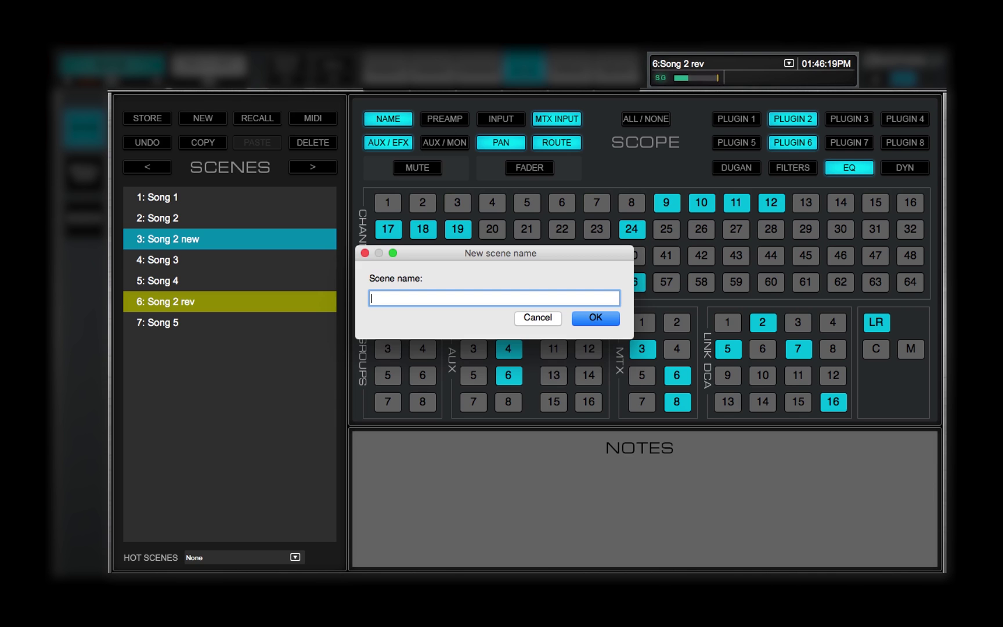
key("Escape")
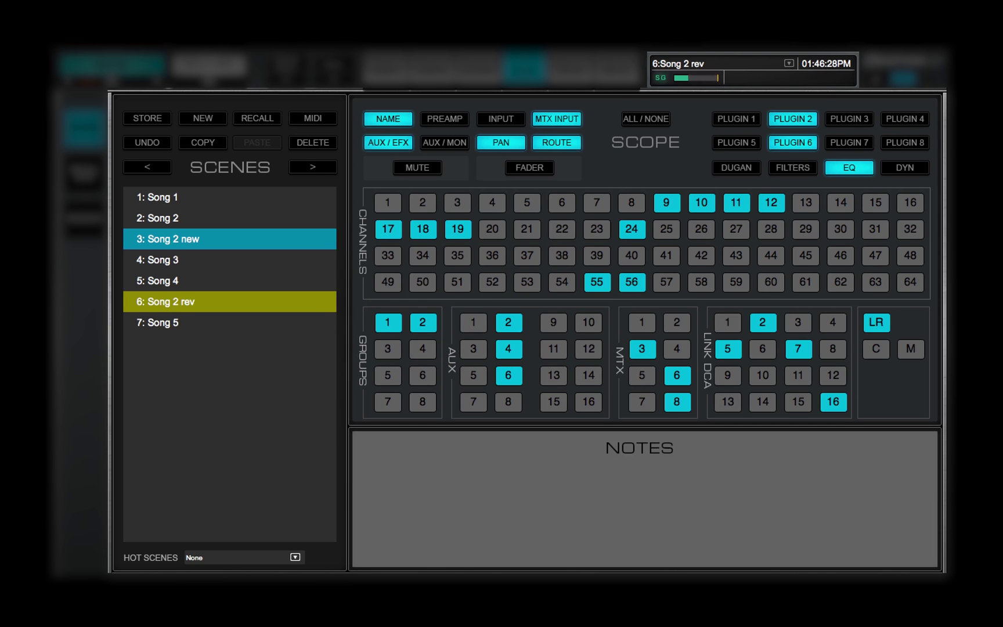
Recall scene number 3, Song 2 new, using Recall Scene.
left_click(789, 63)
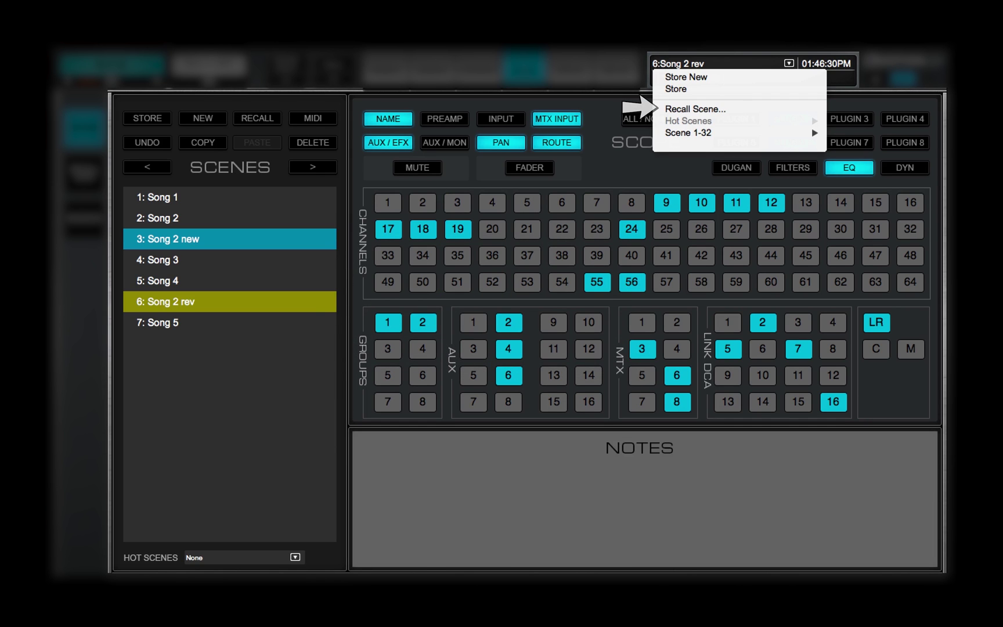
left_click(695, 108)
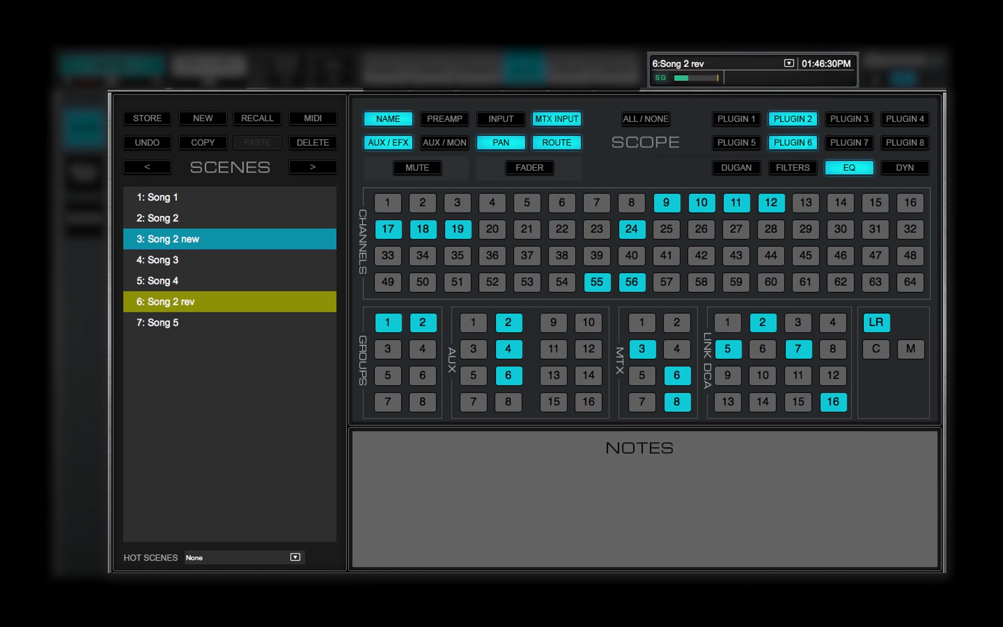
left_click(567, 291)
left_click(567, 292)
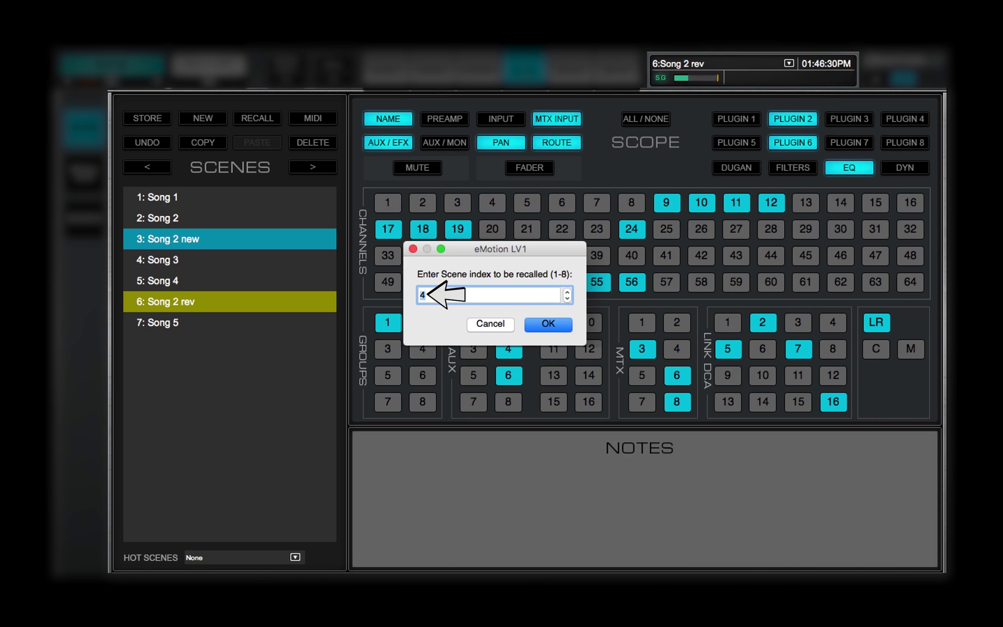
type("3")
left_click(548, 323)
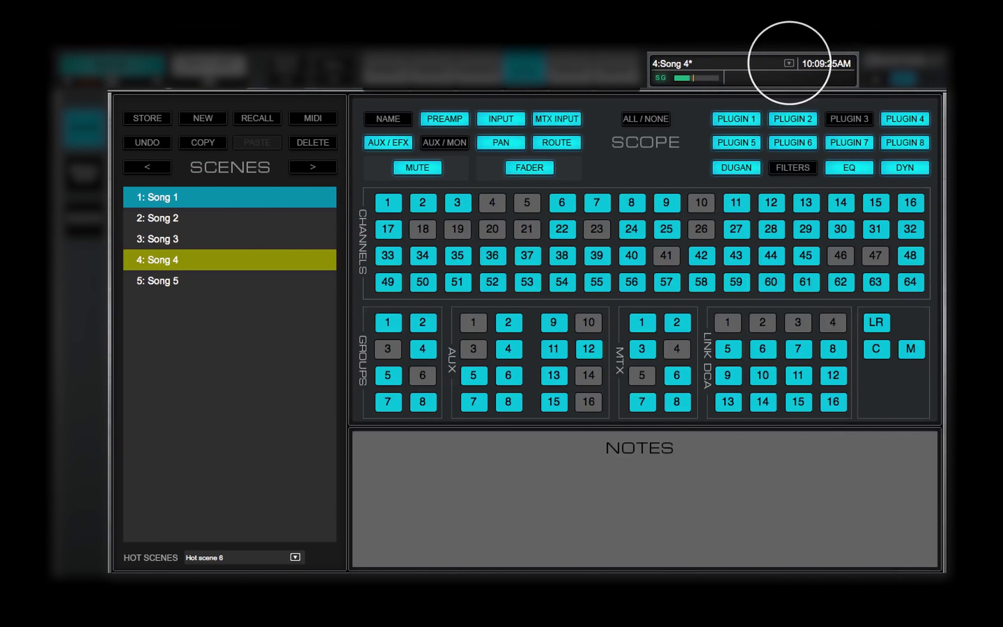
left_click(789, 63)
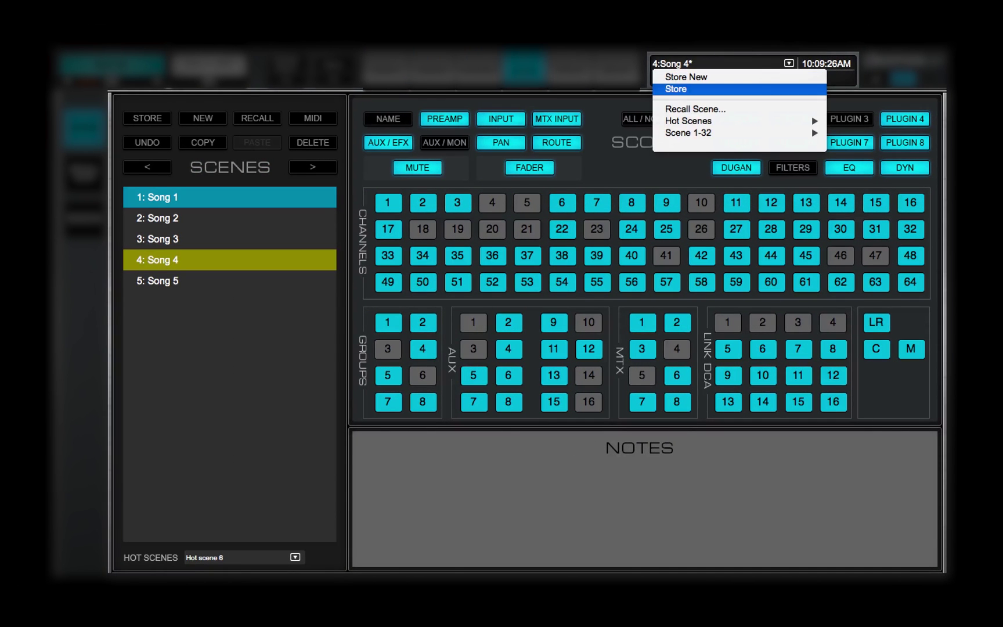
mouse_move(731, 132)
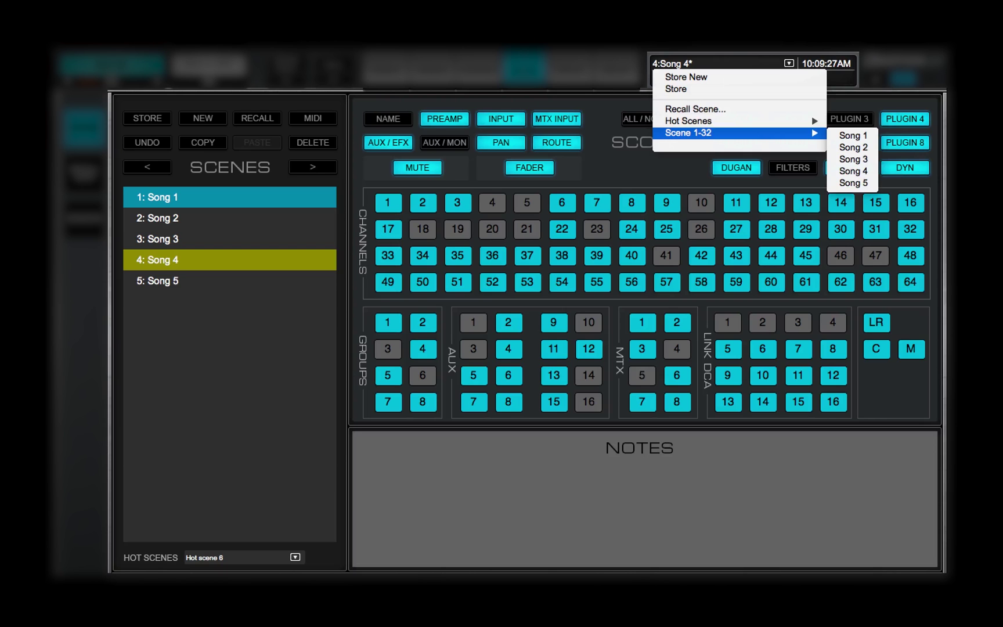
mouse_move(689, 121)
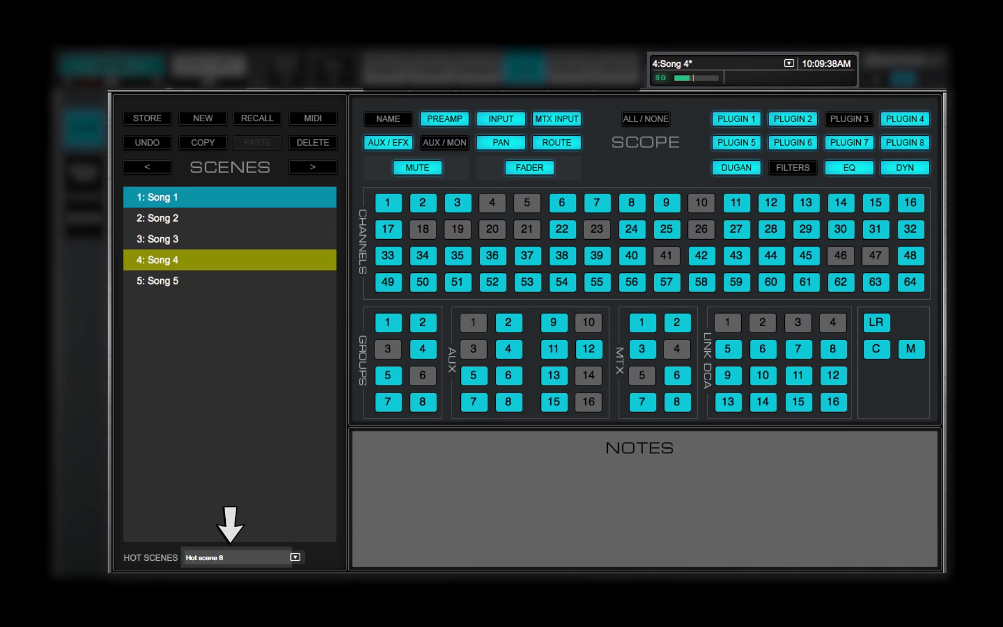
Assign Song 1 to Hot scene 1 in the Hot Scenes dropdown.
left_click(296, 558)
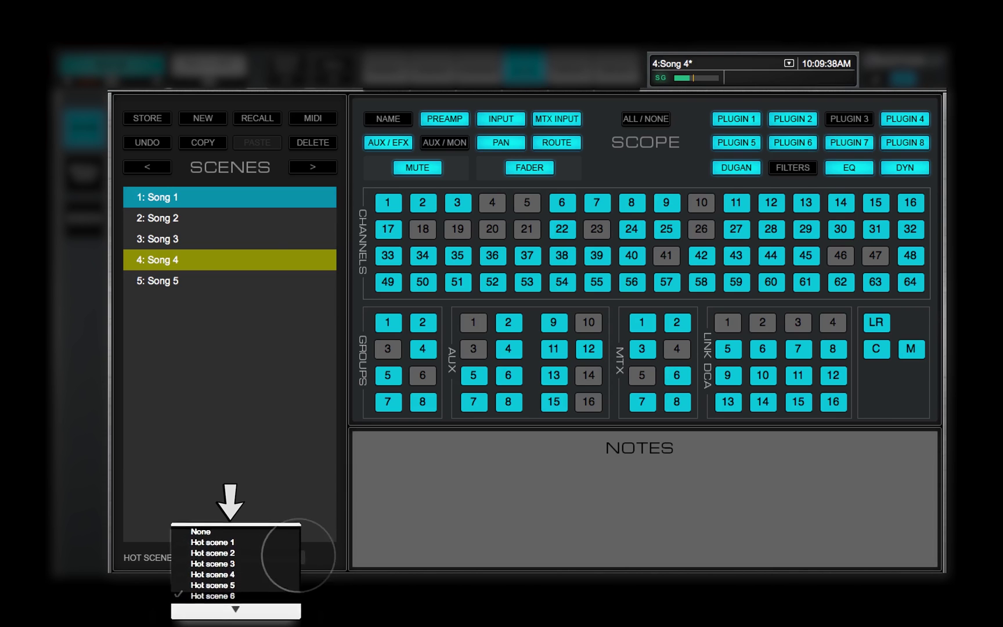
left_click(210, 534)
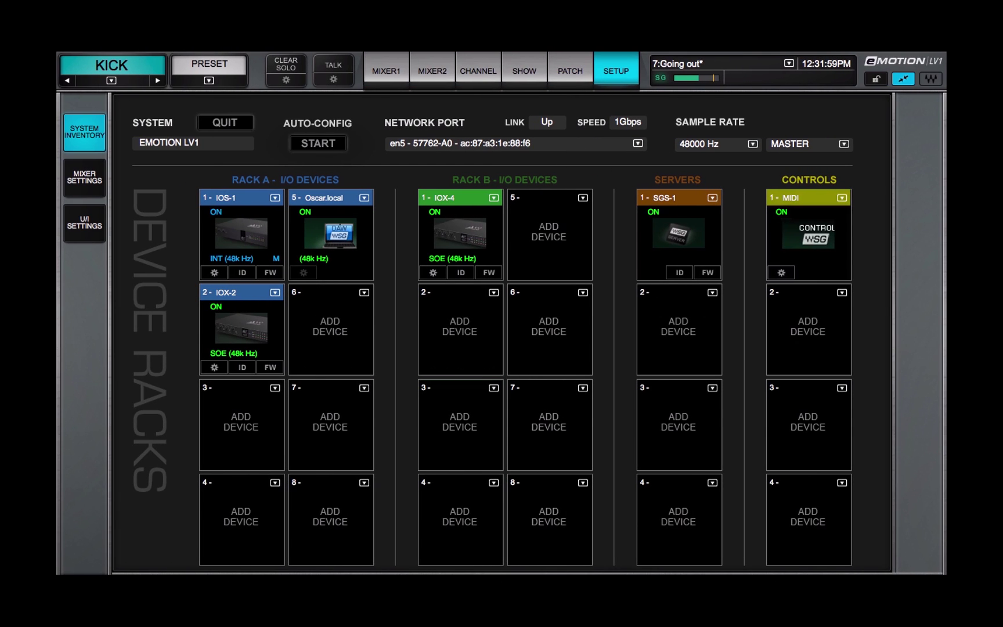
Enable Follow Program Change and Generate Program Change in the MIDI device's settings.
left_click(782, 272)
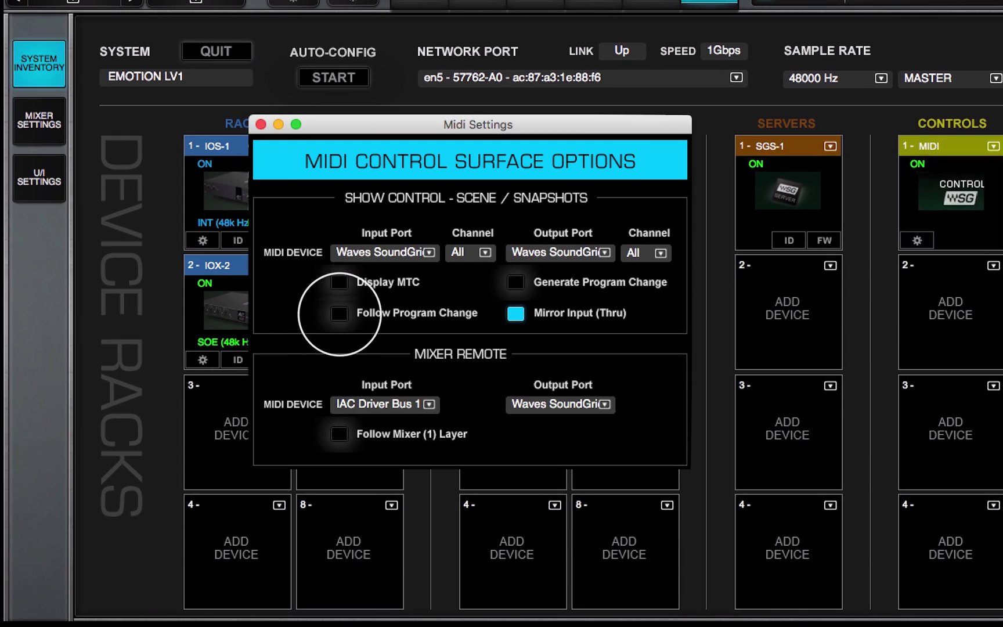
left_click(323, 330)
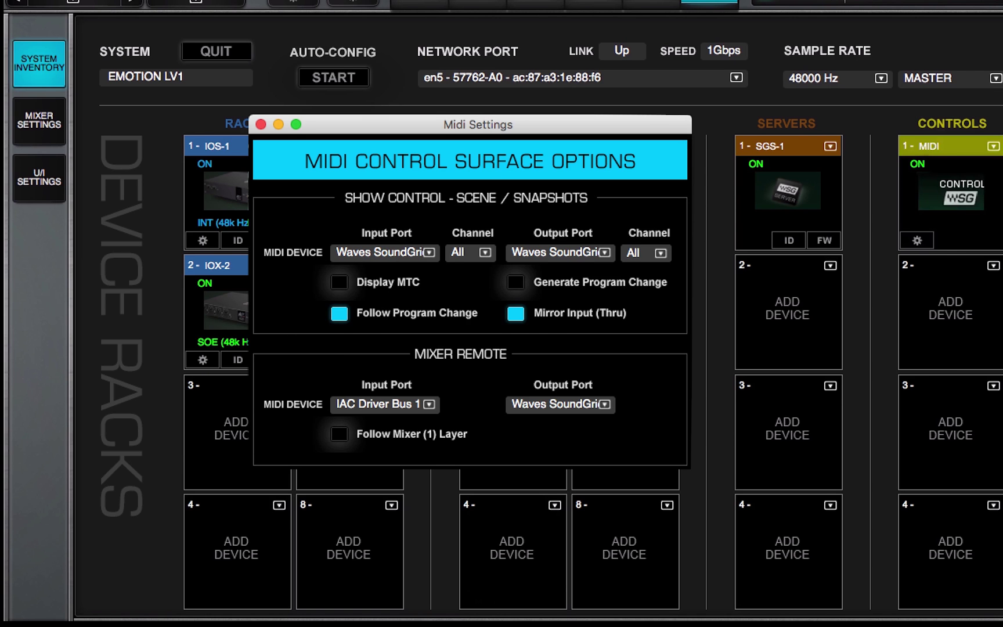
left_click(515, 282)
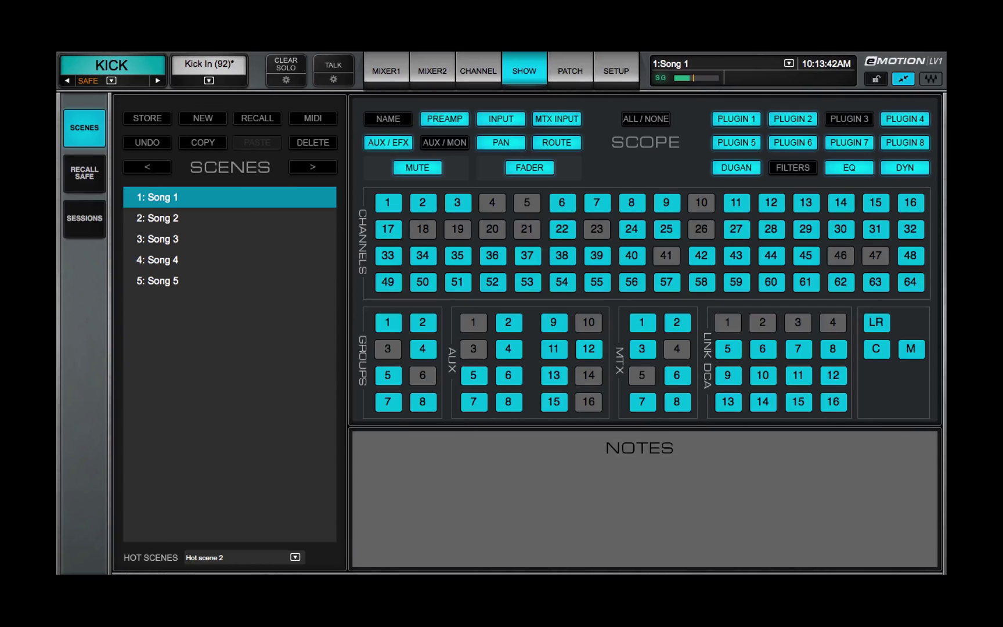
left_click(203, 216)
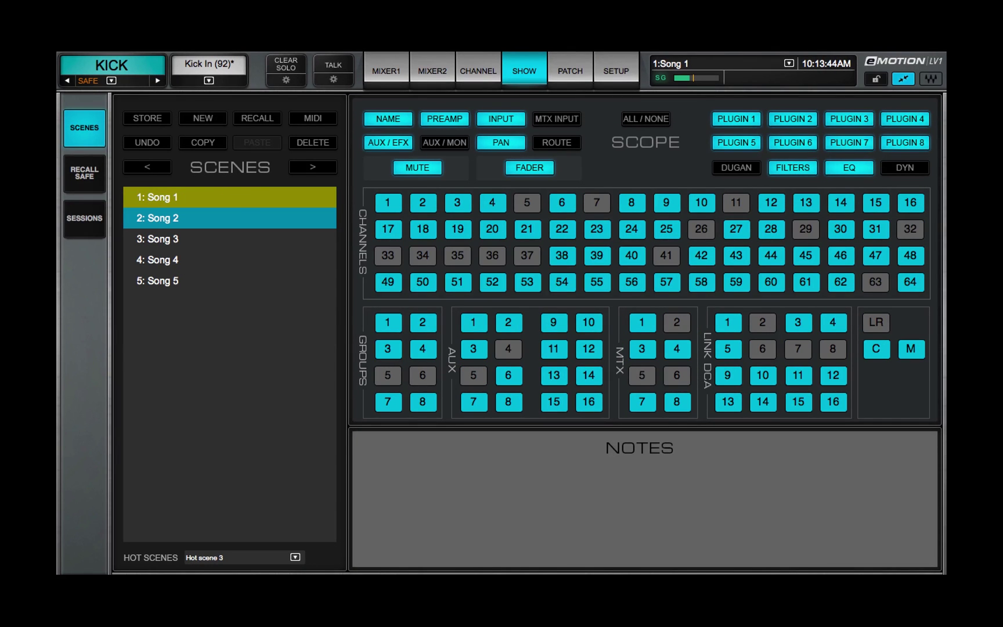
left_click(200, 238)
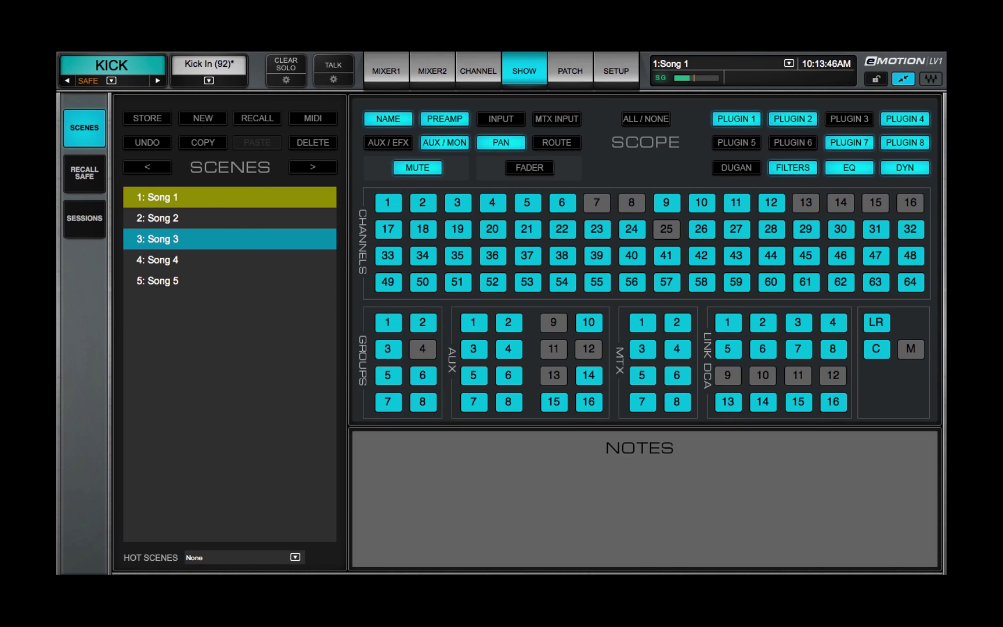
left_click(200, 259)
left_click(200, 280)
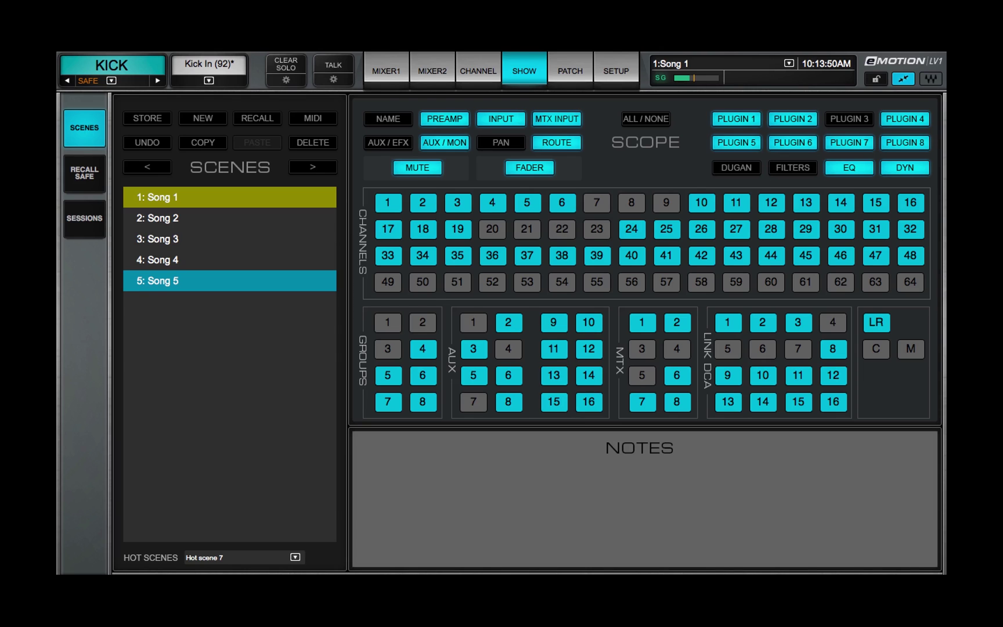
left_click(200, 238)
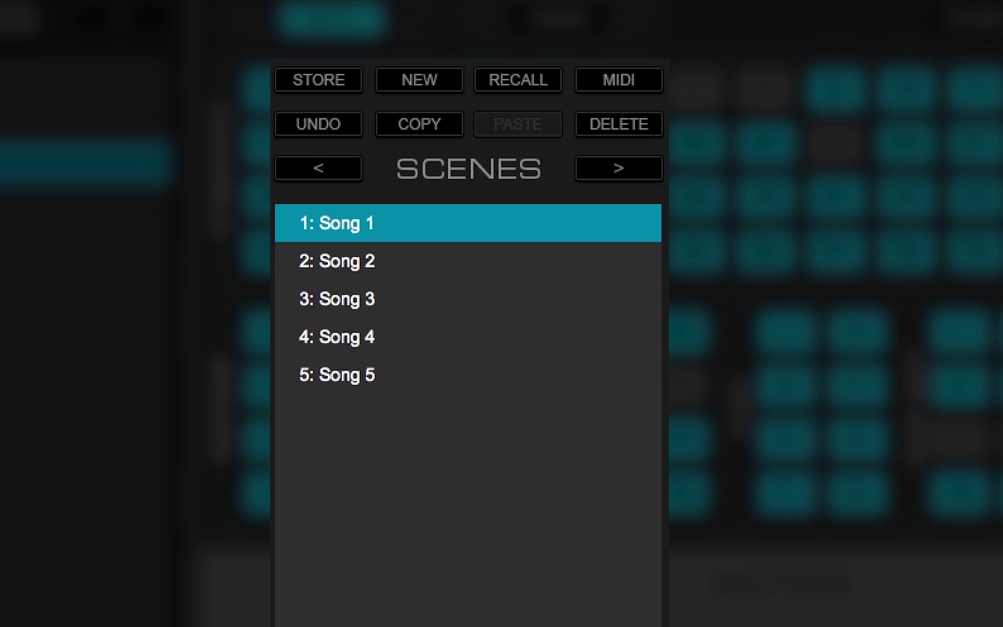
Select Song 2 in the Scenes list and recall it onto the console.
left_click(337, 261)
left_click(517, 80)
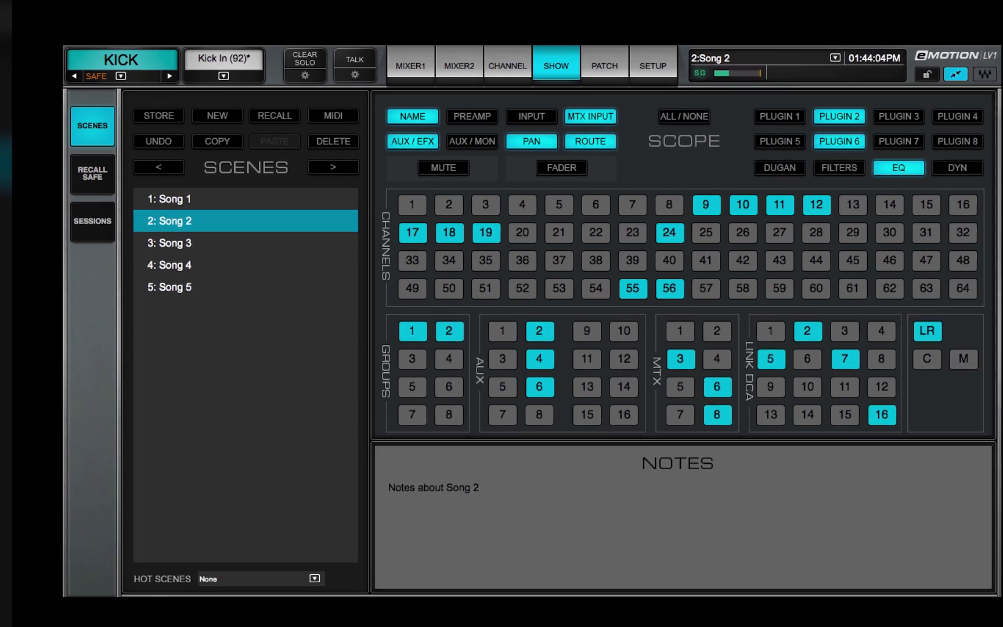